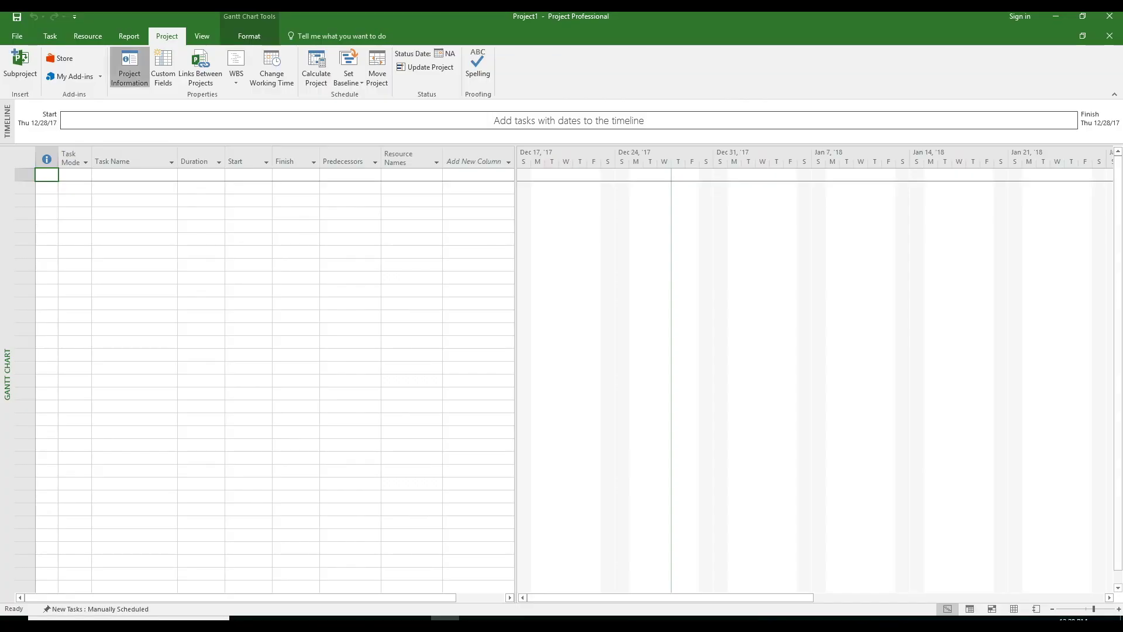
- Set the project start date to Monday 12/25/17 in Project Information
click(129, 69)
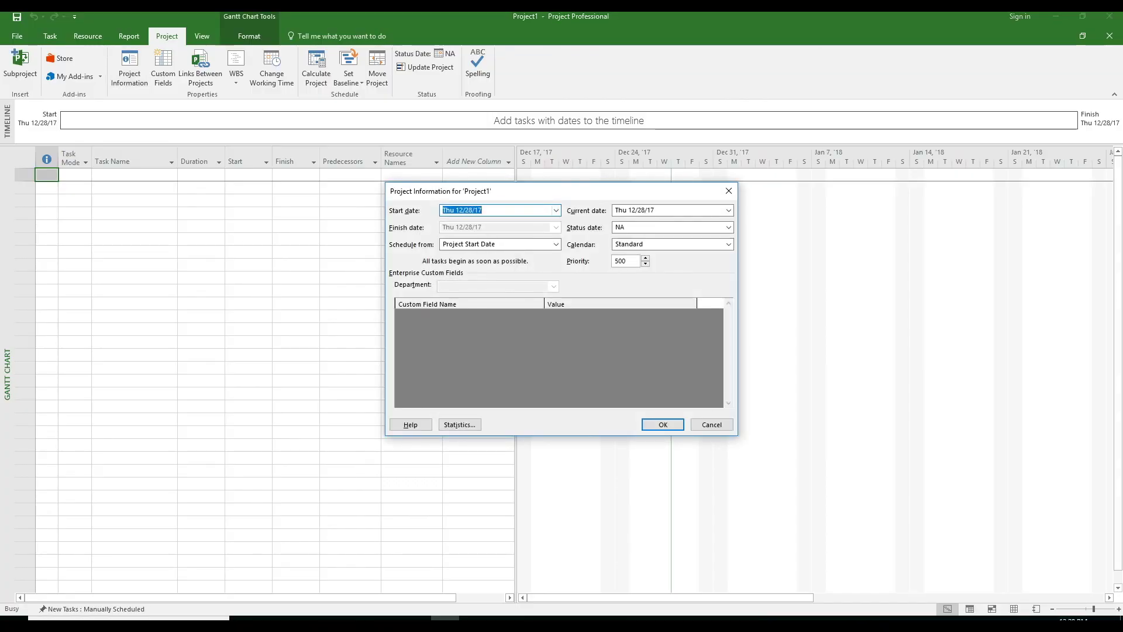
key(alt+Down)
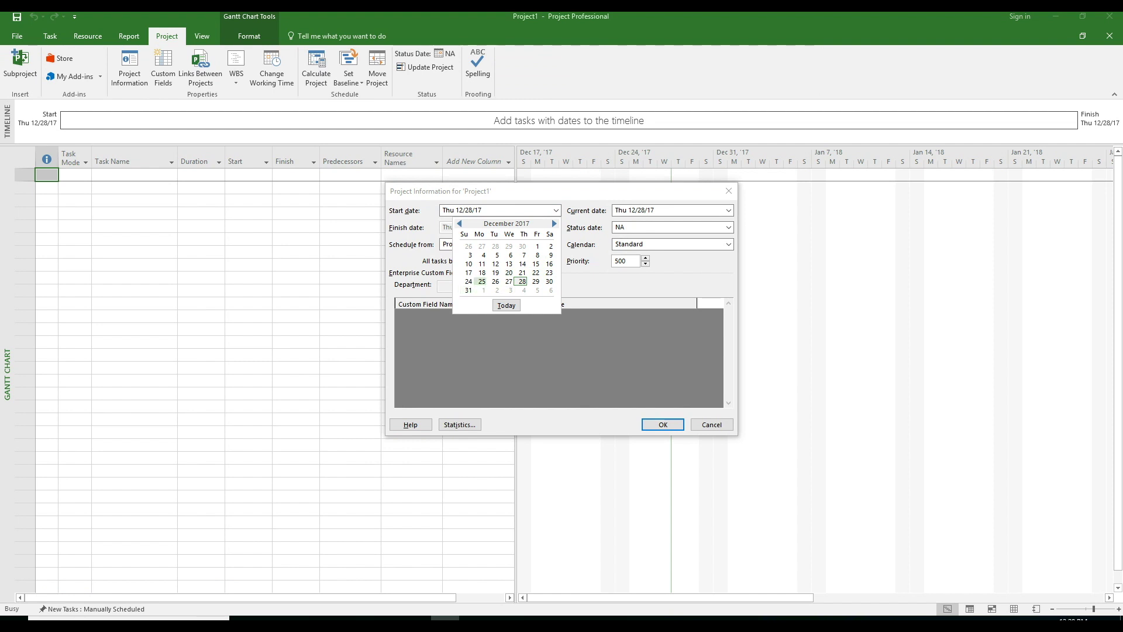
key(Return)
key(Return)
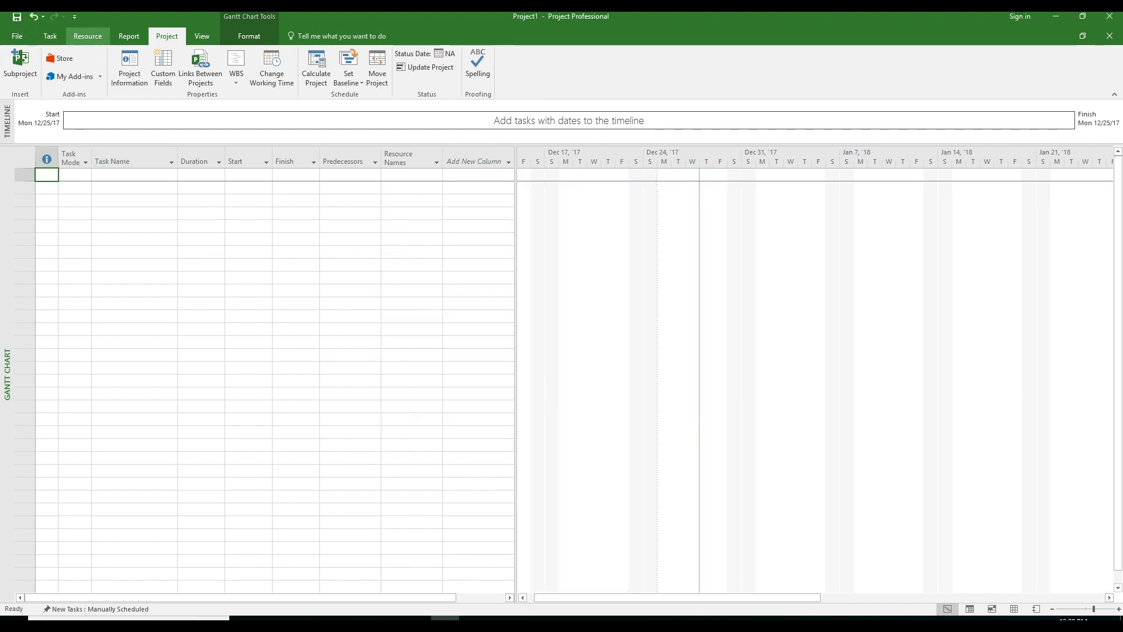
- Enter the task names Room Painting Project and Paint Wall 01 through 04
click(133, 175)
text(Room paiin)
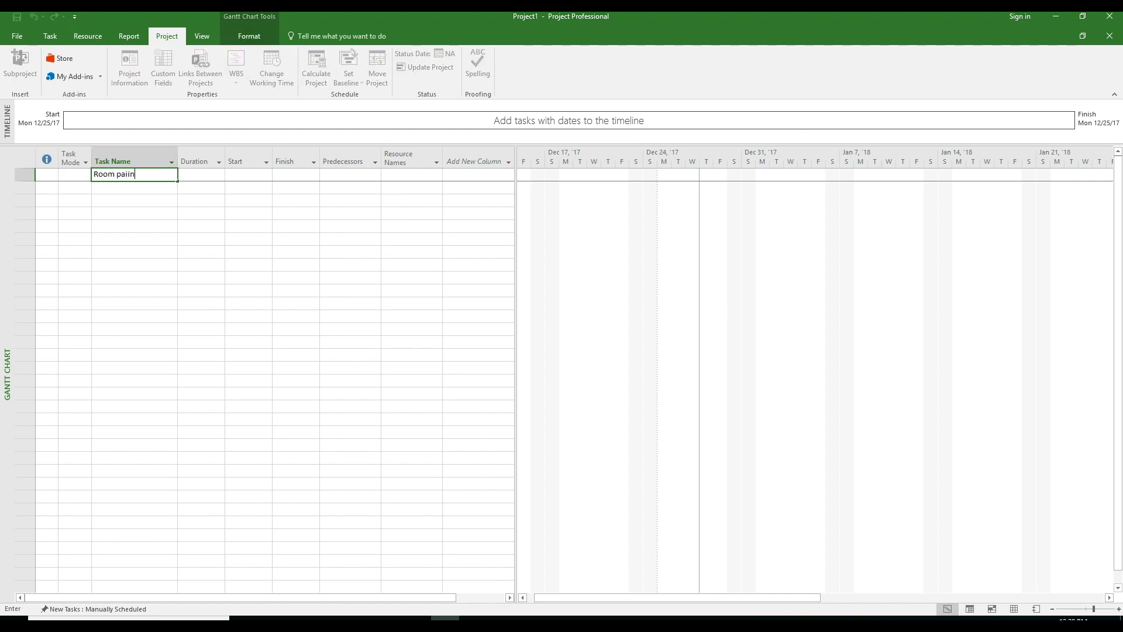
text(t)
key(Return)
text(Pai)
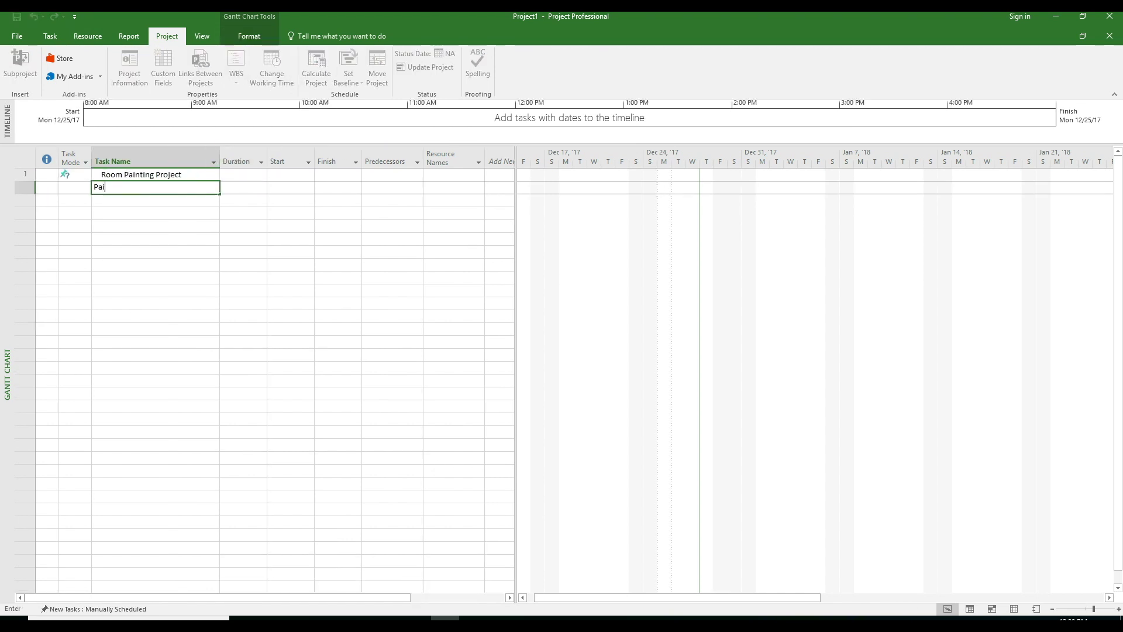
text(nt Wall 01)
key(Return)
text(Paint wall 02)
key(Return)
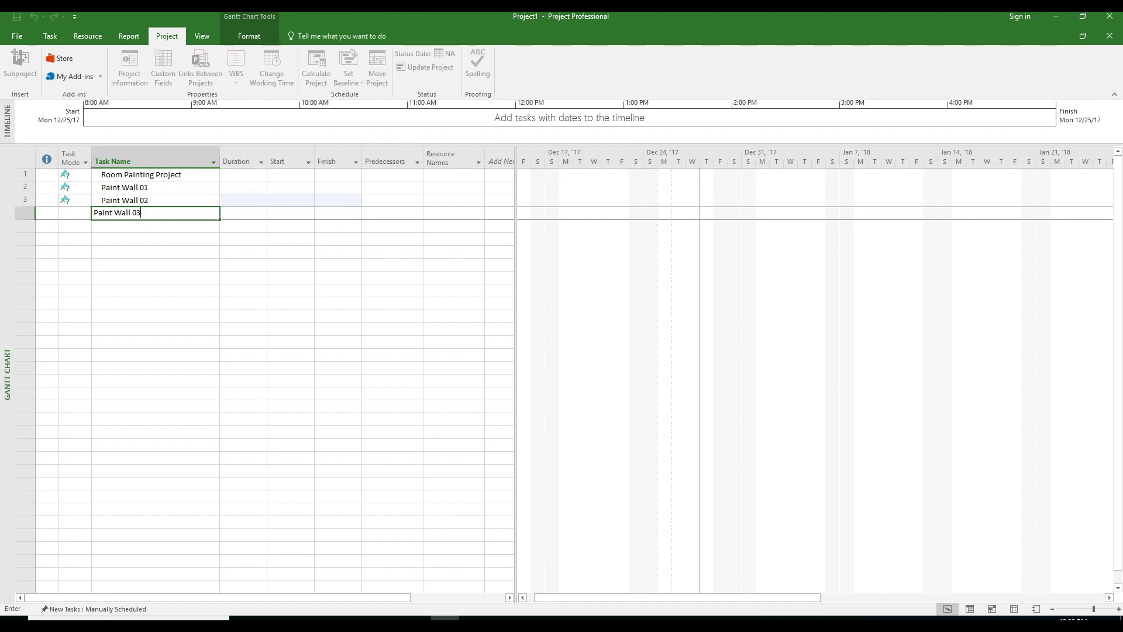
key(Return)
text(Paint Wall 04)
key(Return)
- Indent the four Paint Wall tasks under the project and link them in sequence
drag(123, 187, 123, 226)
click(50, 37)
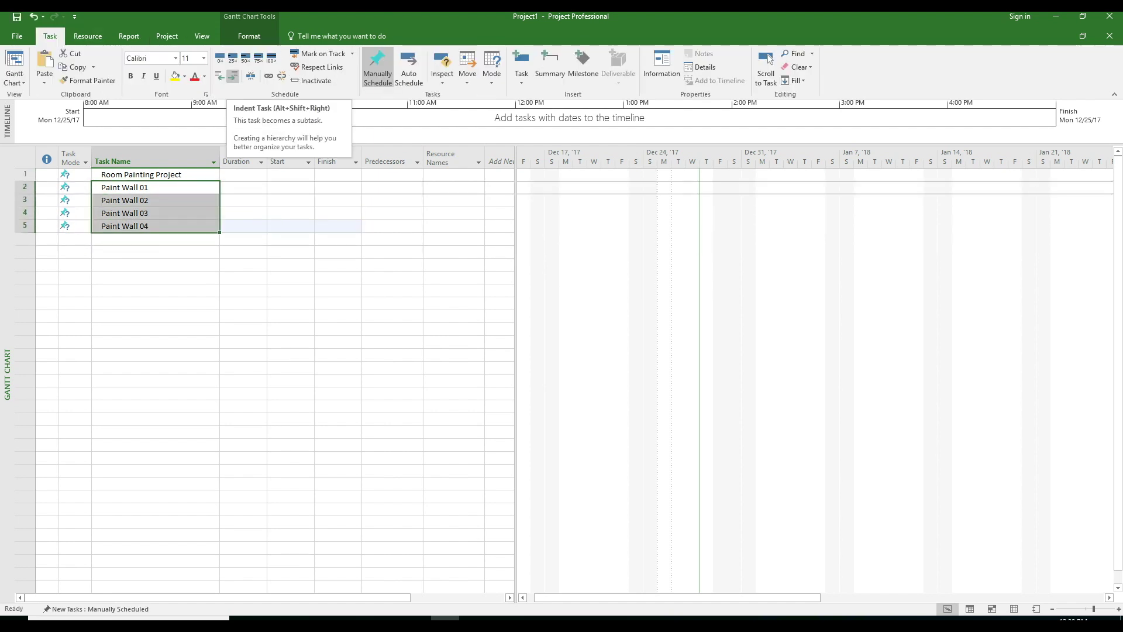
click(233, 76)
click(268, 77)
- Give the wall tasks durations of 1, 1, 3 and 1 days
click(307, 187)
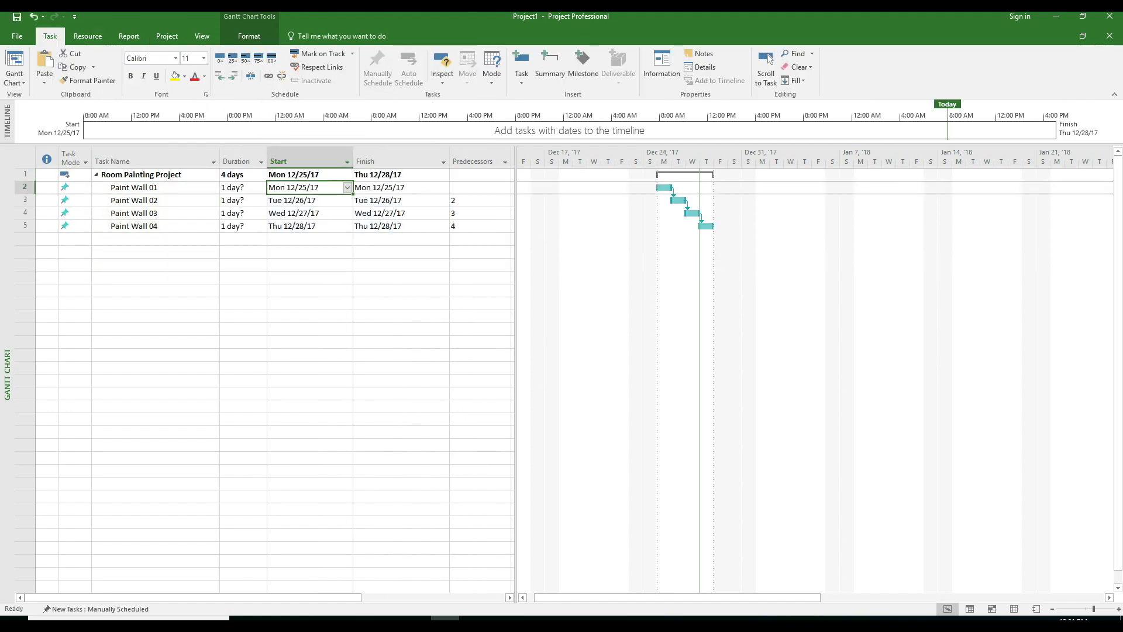
key(Left)
text(1 1 2 1)
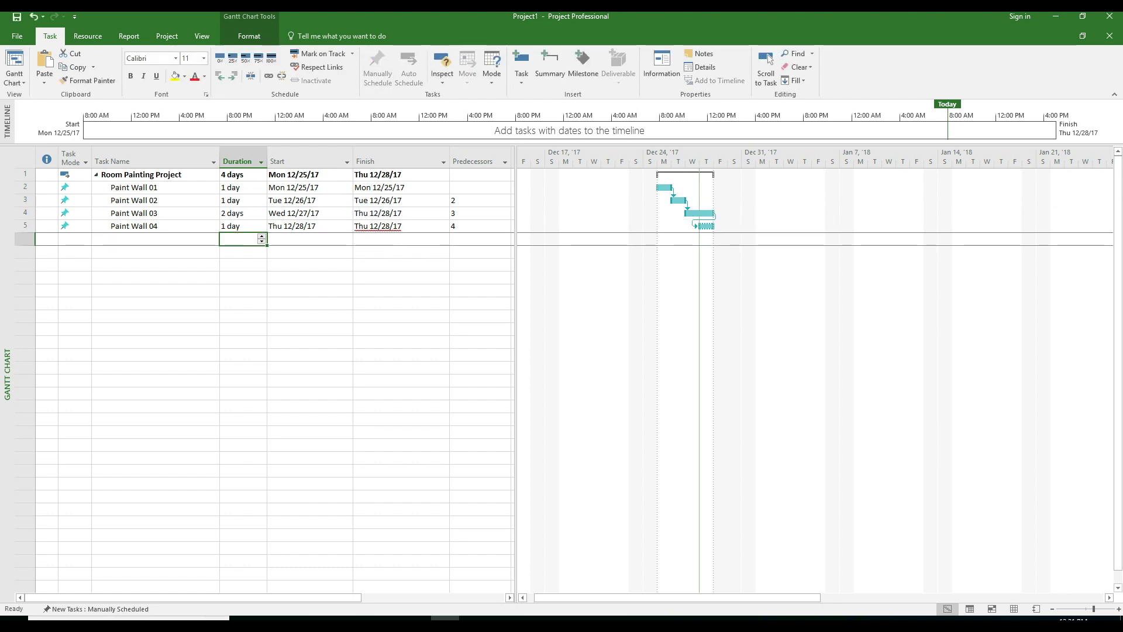
key(Up)
key(Up)
text(3)
key(Tab)
key(Tab)
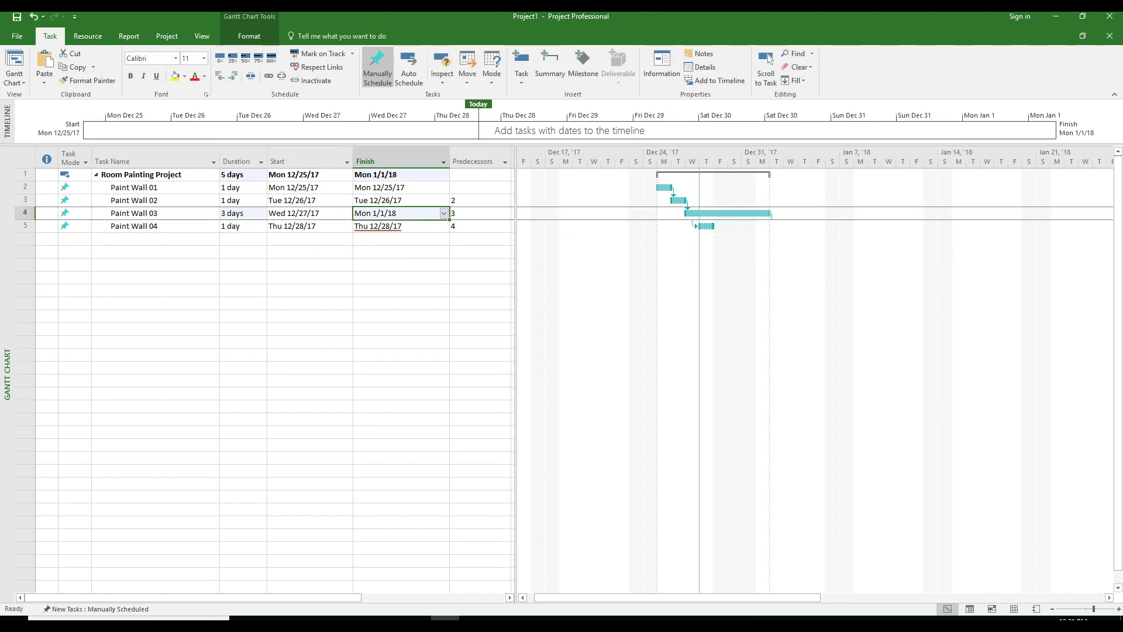
key(Down)
key(Left)
key(Left)
key(Left)
key(Down)
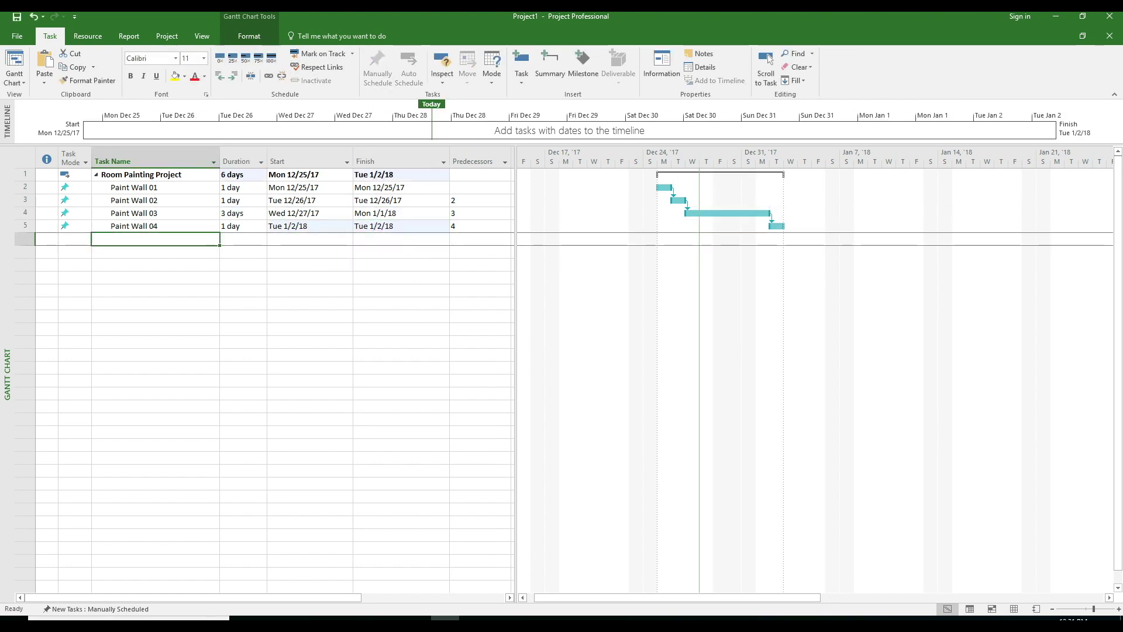
- Insert a % Complete column before Predecessors in the widened task table
drag(516, 351, 658, 351)
right_click(474, 161)
click(509, 233)
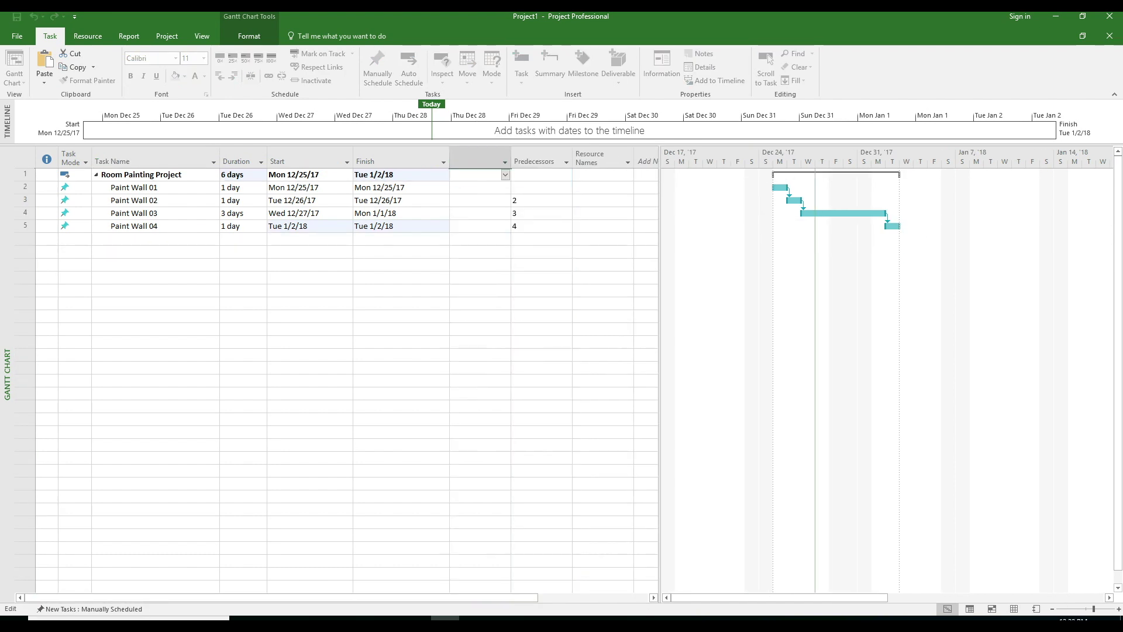
key(Return)
- Set the project status date to 12/28/17
click(167, 36)
click(128, 73)
click(647, 424)
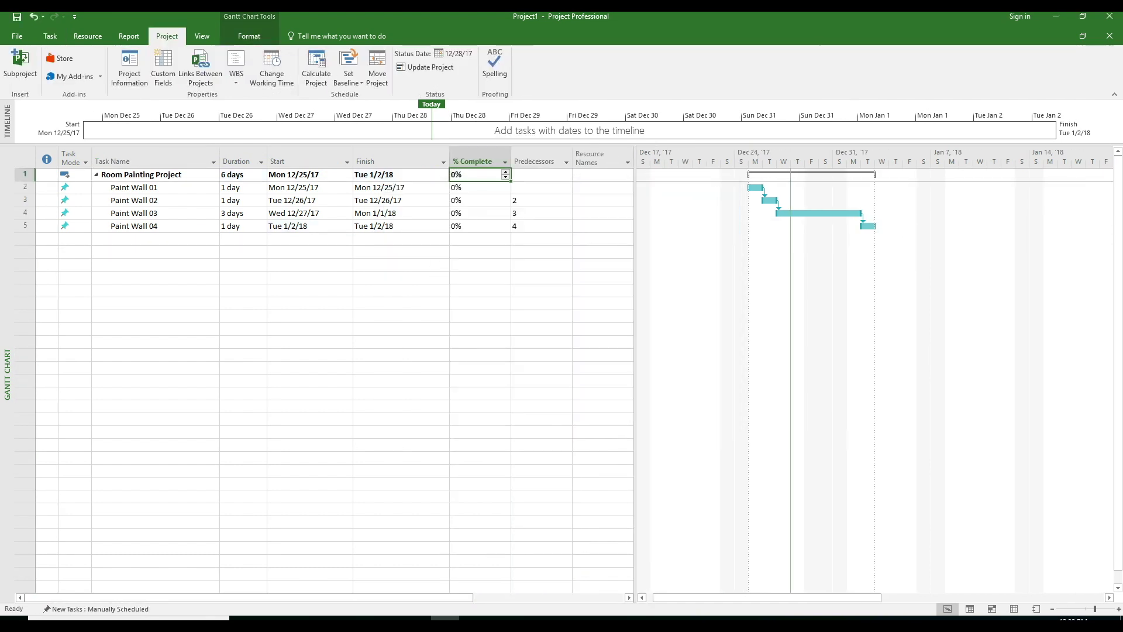
text(100)
- Mark Paint Wall 01 as 100% complete and Paint Wall 02 as 50% complete
key(Return)
text(50)
key(Return)
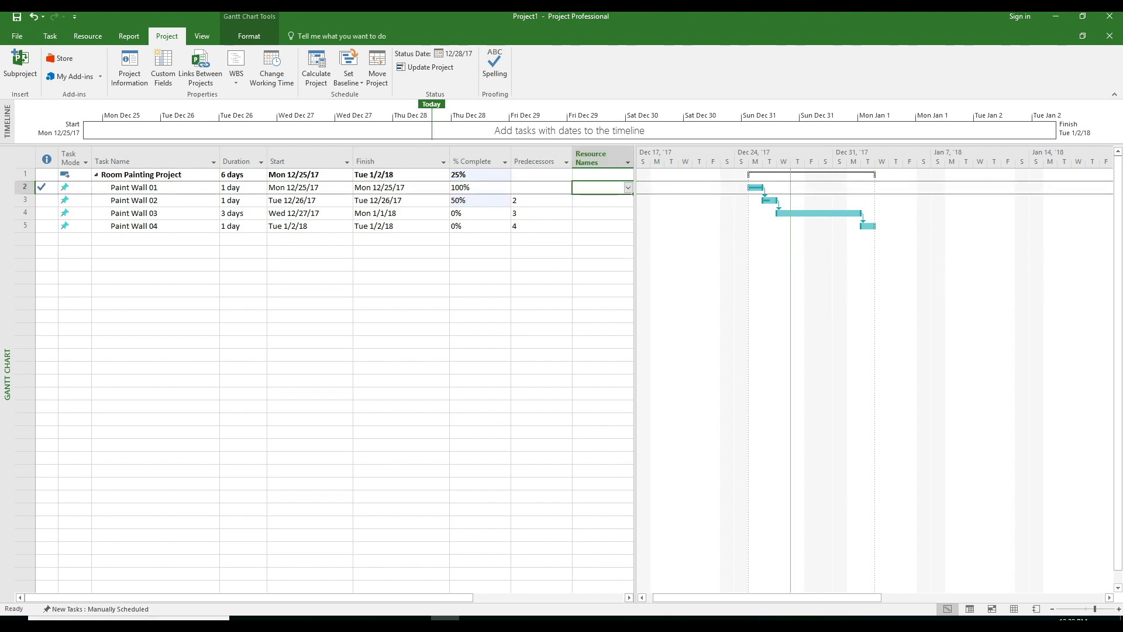
text(Painter 1)
key(Return)
text(Painter 1)
key(Return)
text(Painter 1 Painter 1)
key(Return)
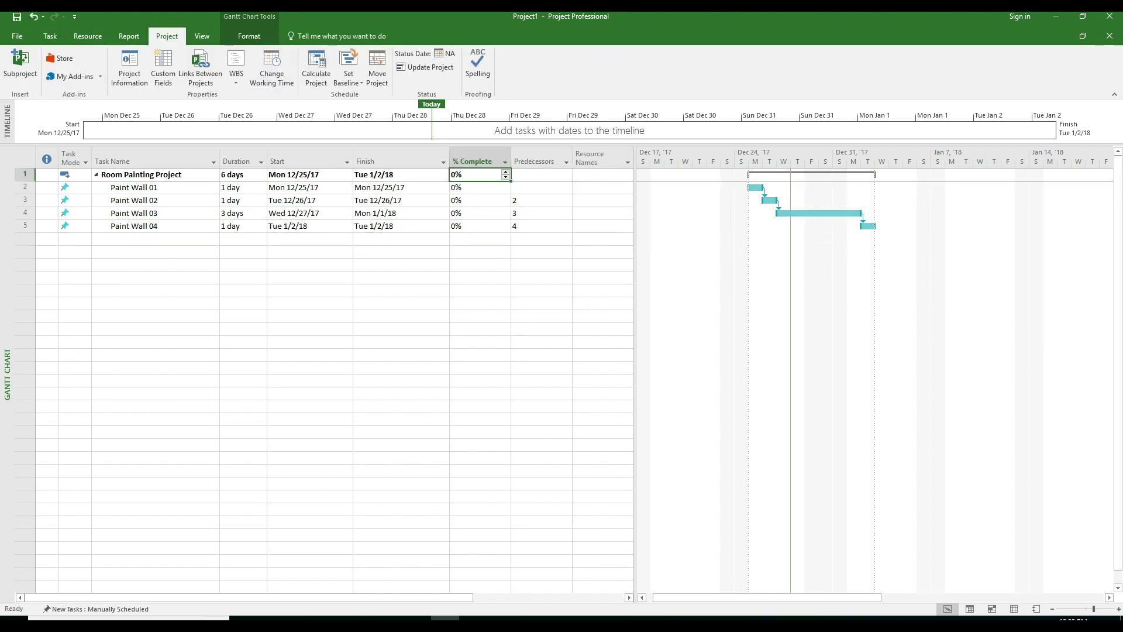
- Pick December 28 as the status date in Project Information
click(129, 69)
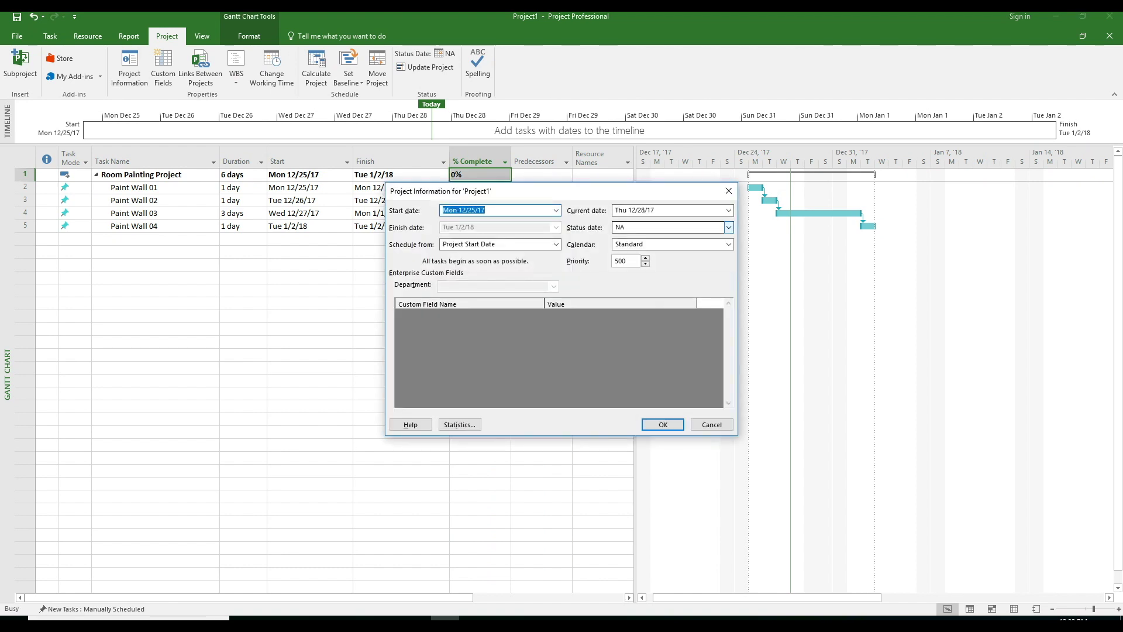
click(729, 227)
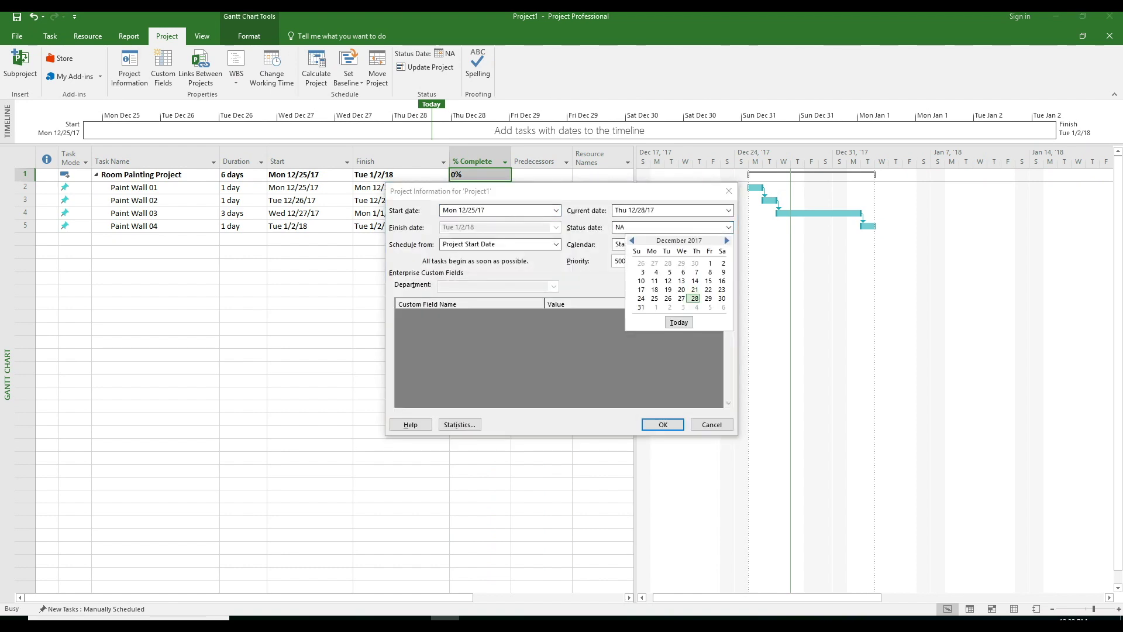
click(694, 298)
click(662, 424)
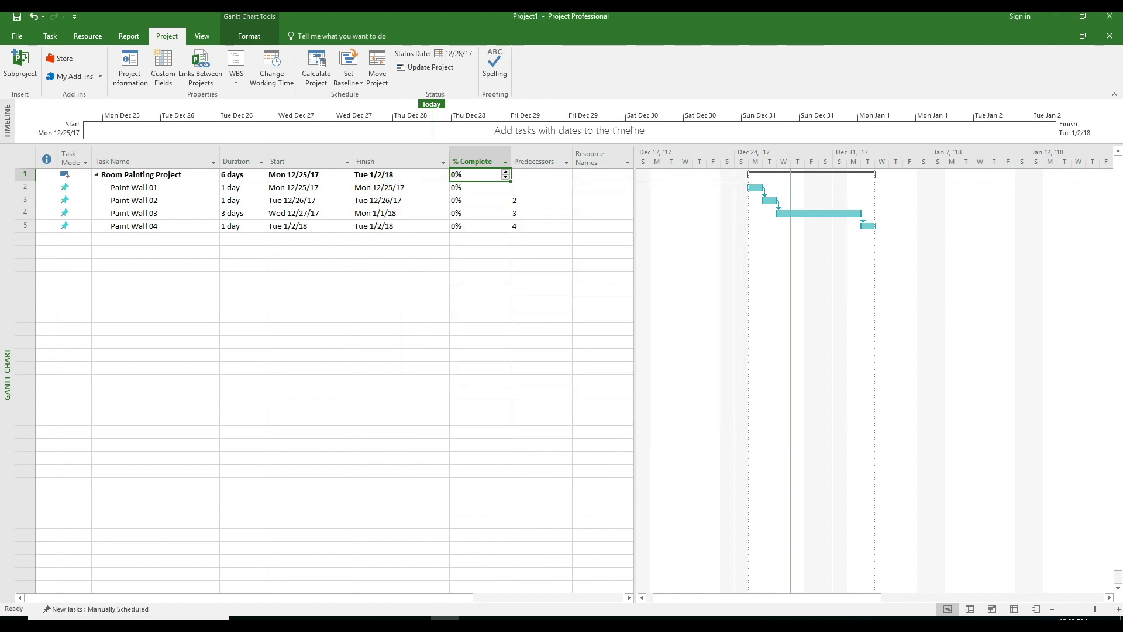
- Enter 100% for Paint Wall 01 and 50% for Paint Wall 02 in % Complete
key(Down)
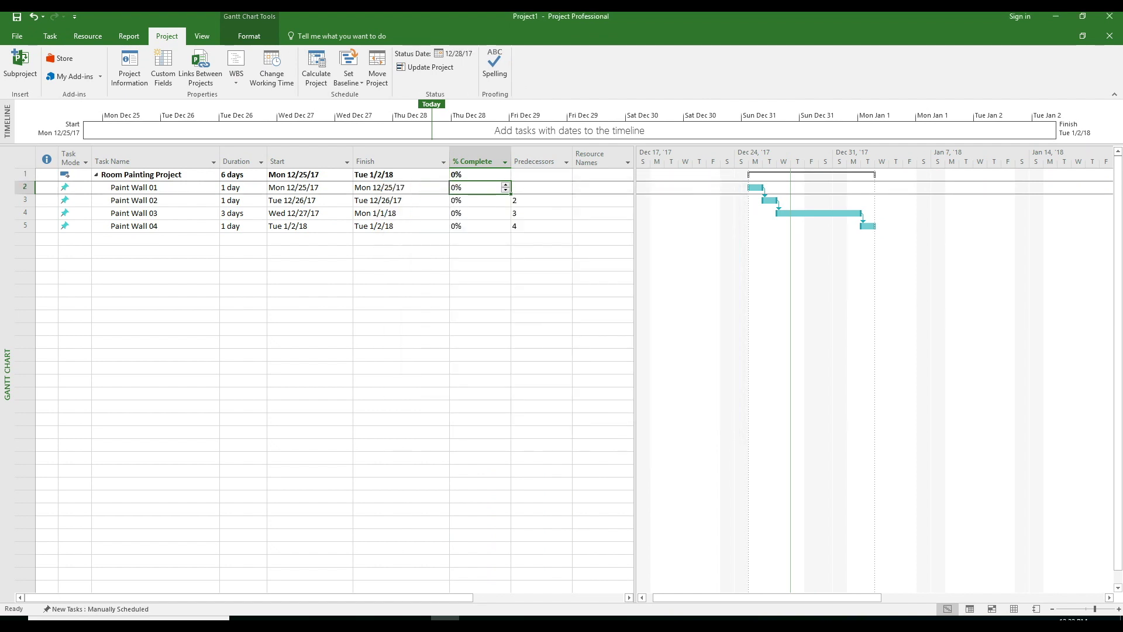
text(100)
key(Return)
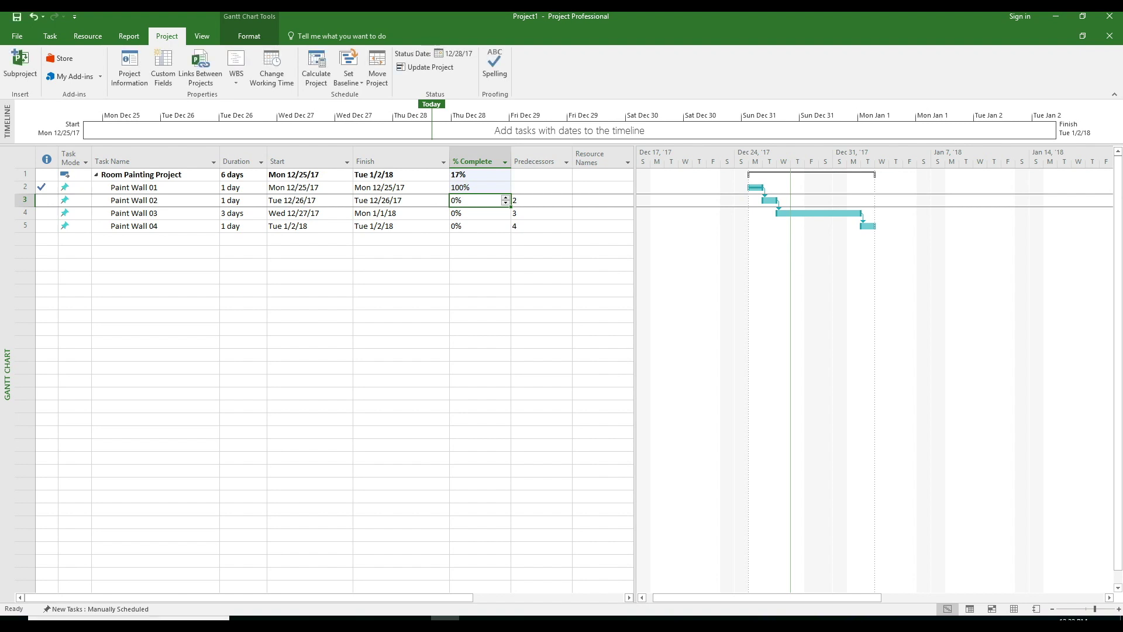
text(0)
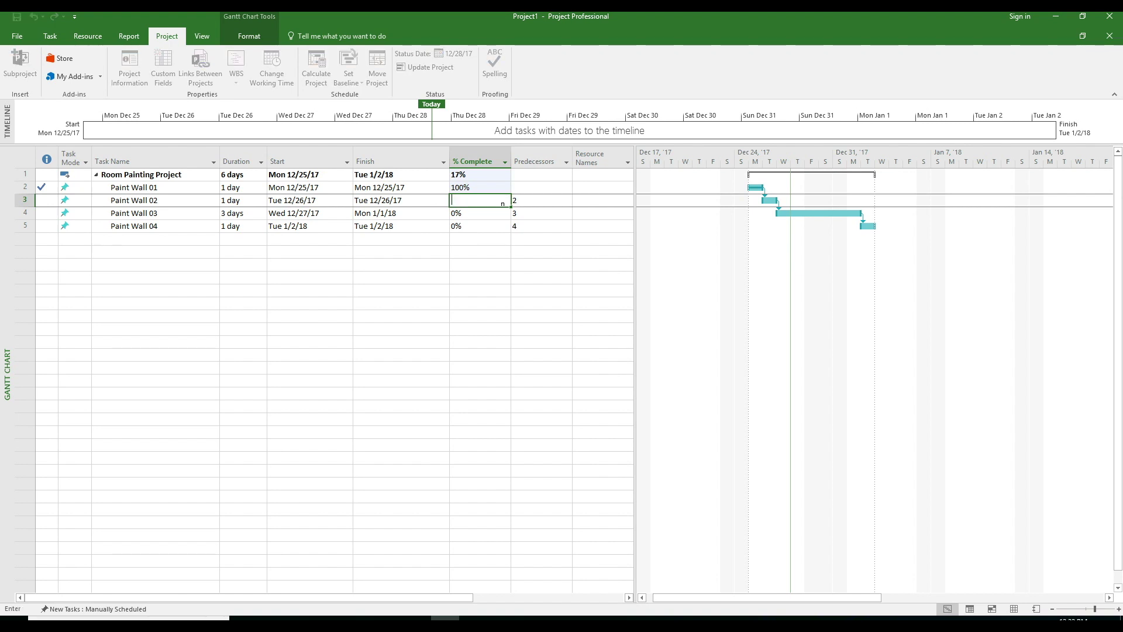
text(0)
key(Return)
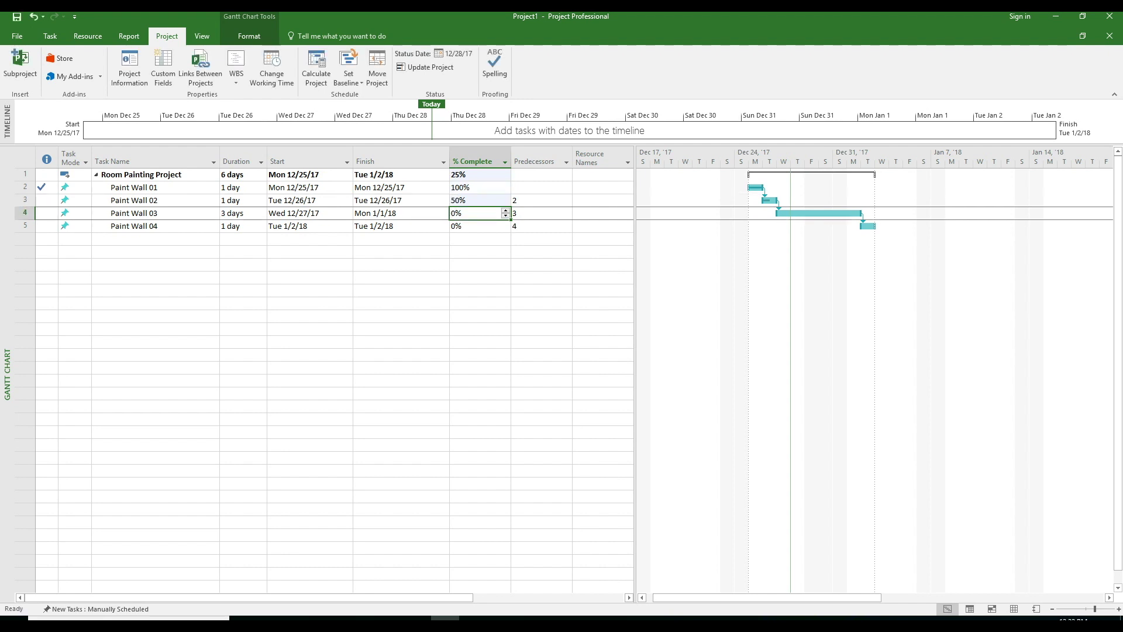
click(401, 264)
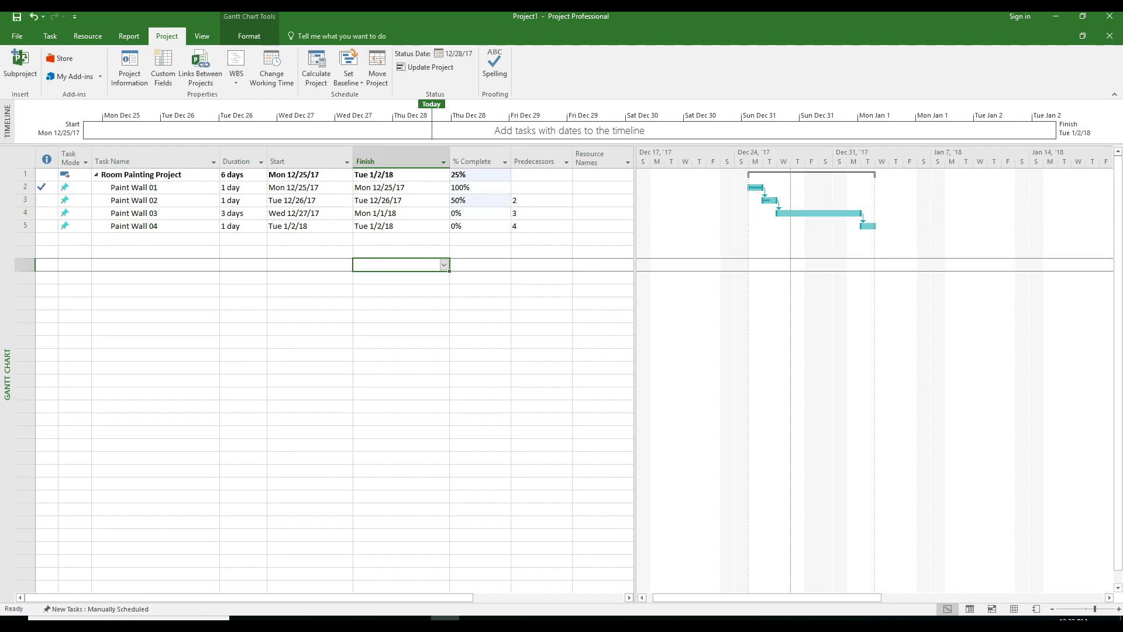
click(602, 186)
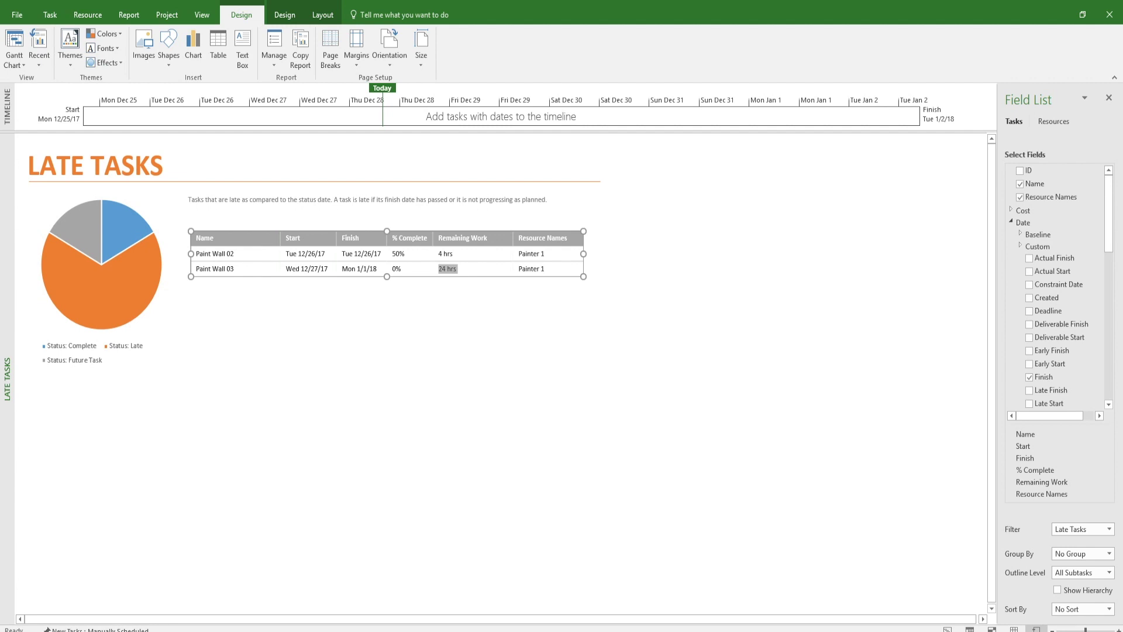
- Switch back to the Task ribbon commands
click(51, 15)
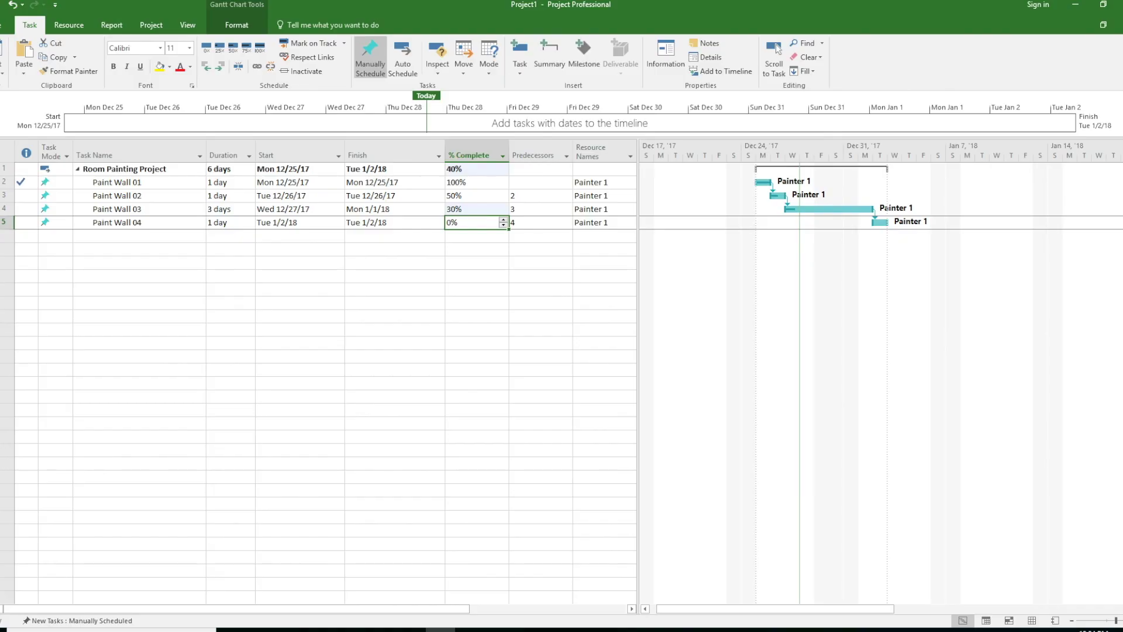
- Open the Late Tasks report from the In Progress reports list
click(111, 25)
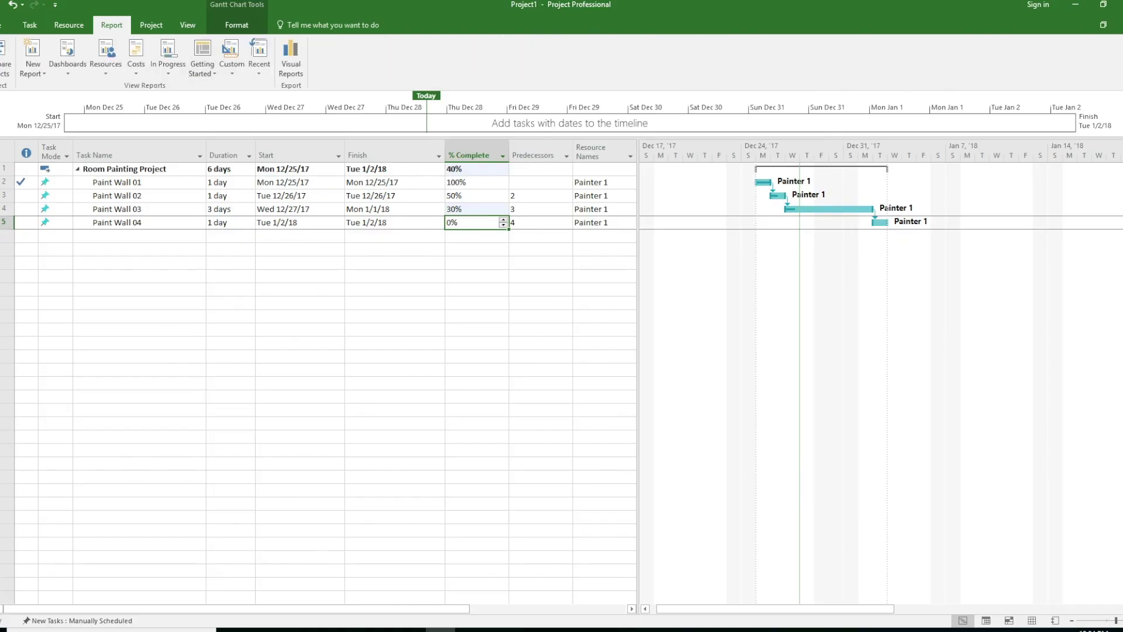
click(168, 62)
click(186, 102)
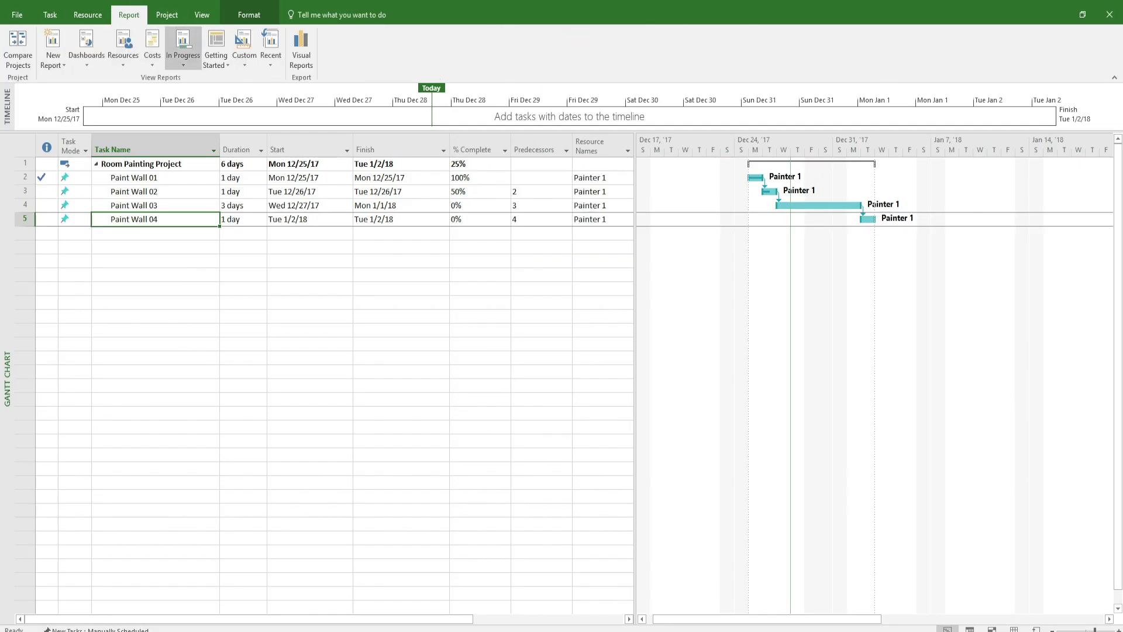
- Reopen Late Tasks through More Reports in the In Progress category
click(183, 48)
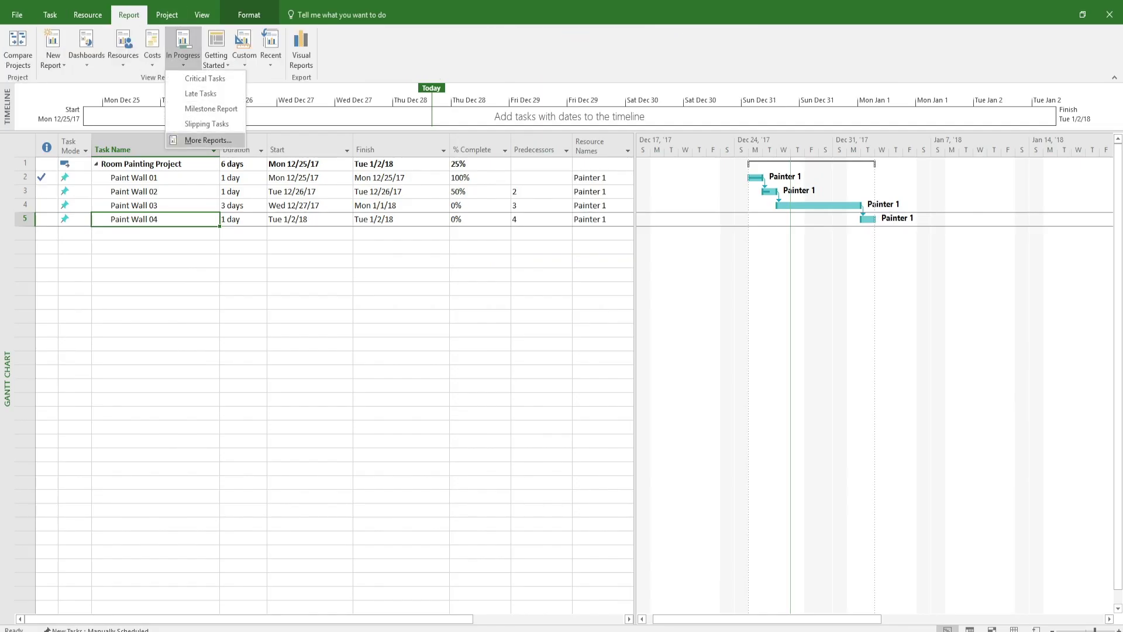
click(208, 141)
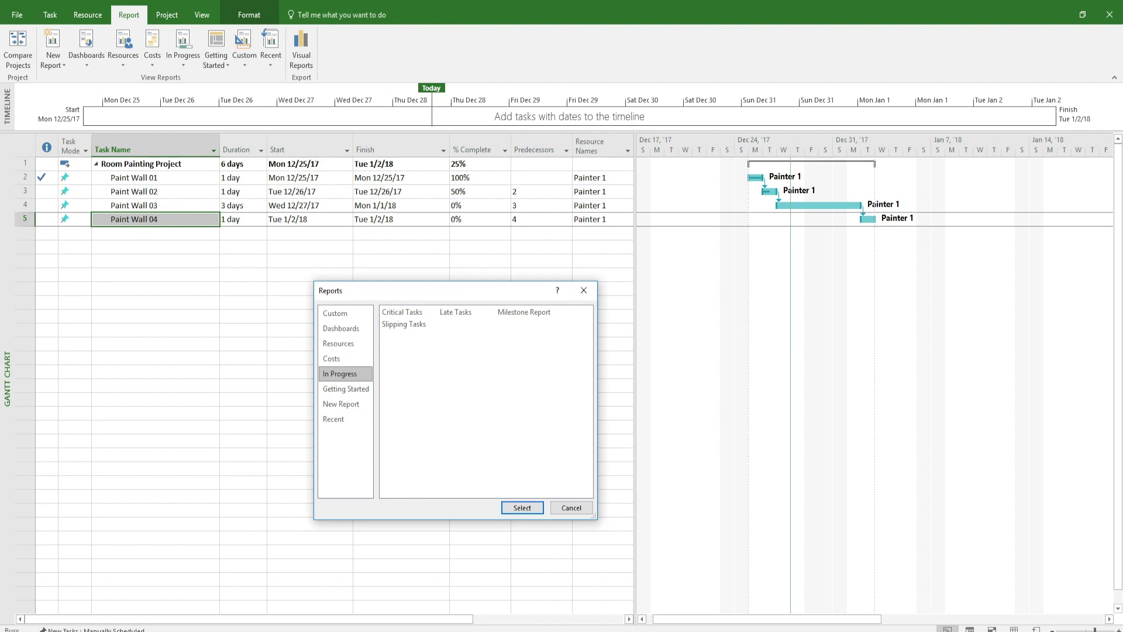
key(Tab)
key(Right)
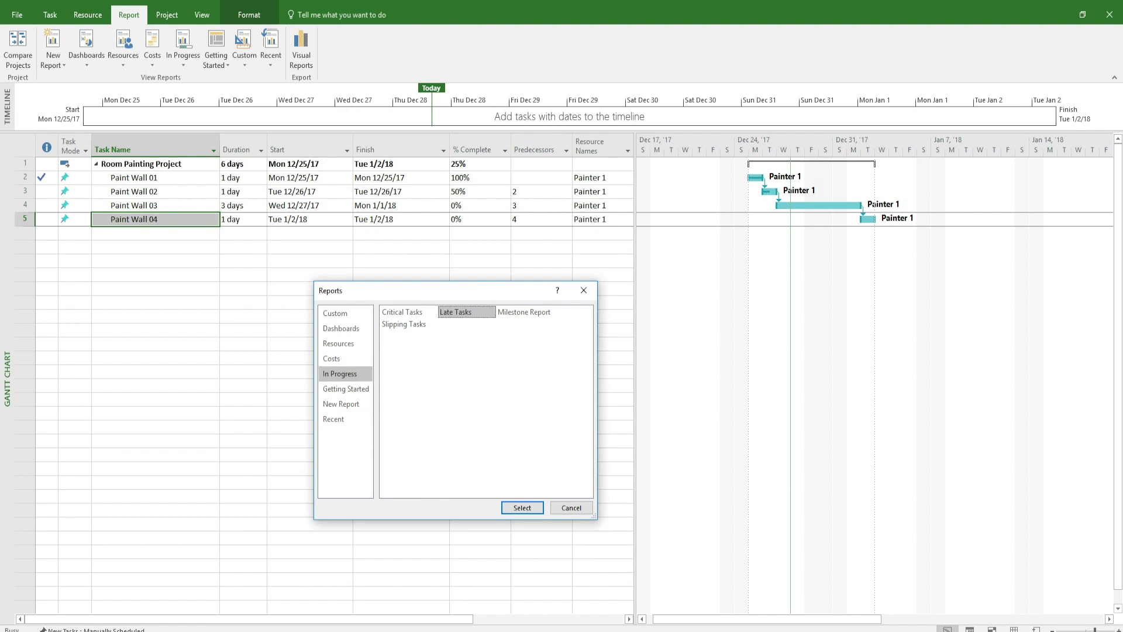
key(Return)
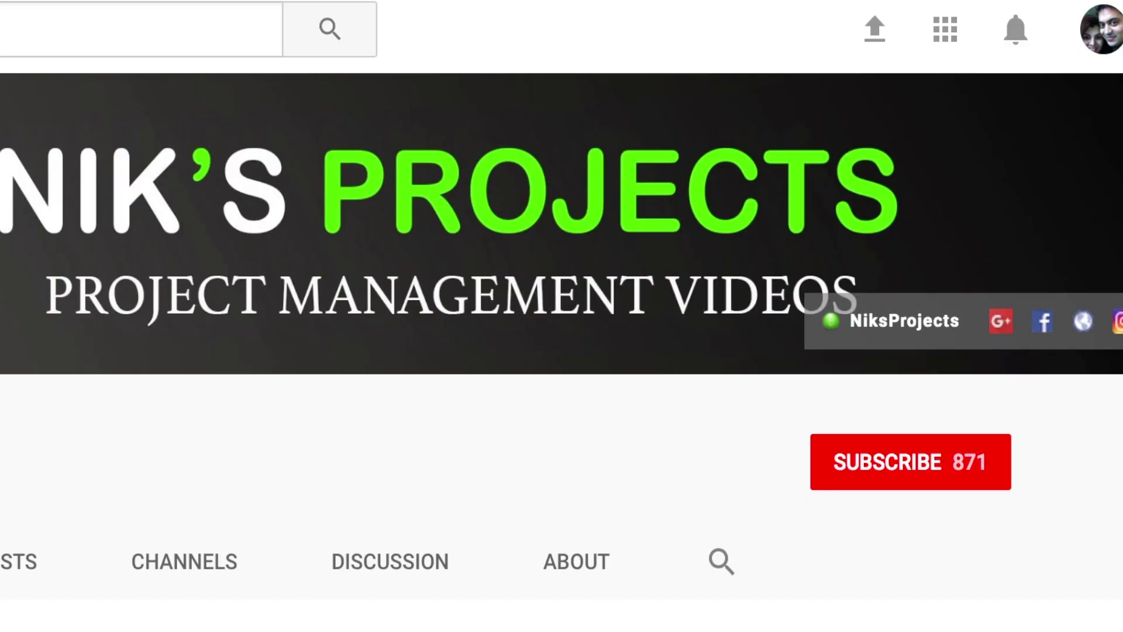
- Subscribe to the Nik's Projects channel and turn on its bell notifications
click(886, 490)
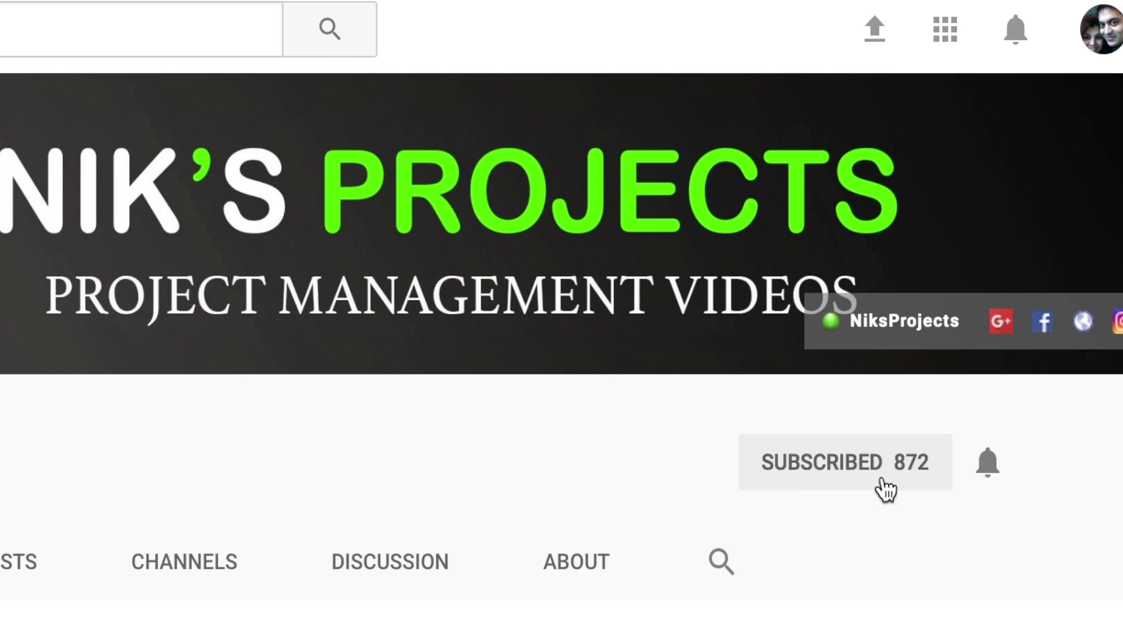
click(991, 470)
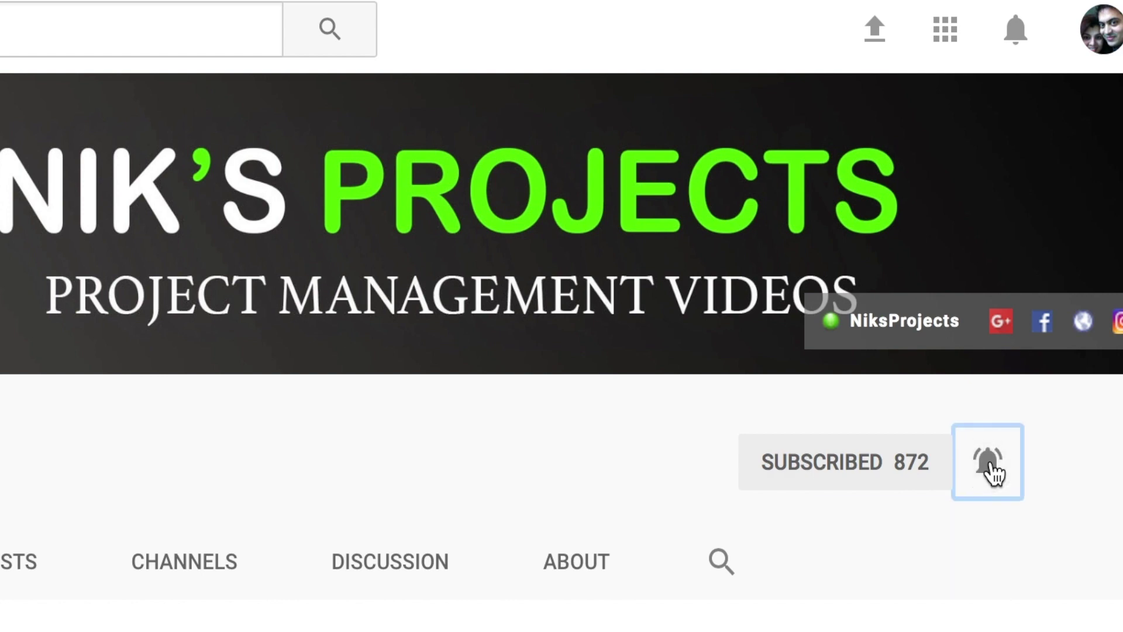